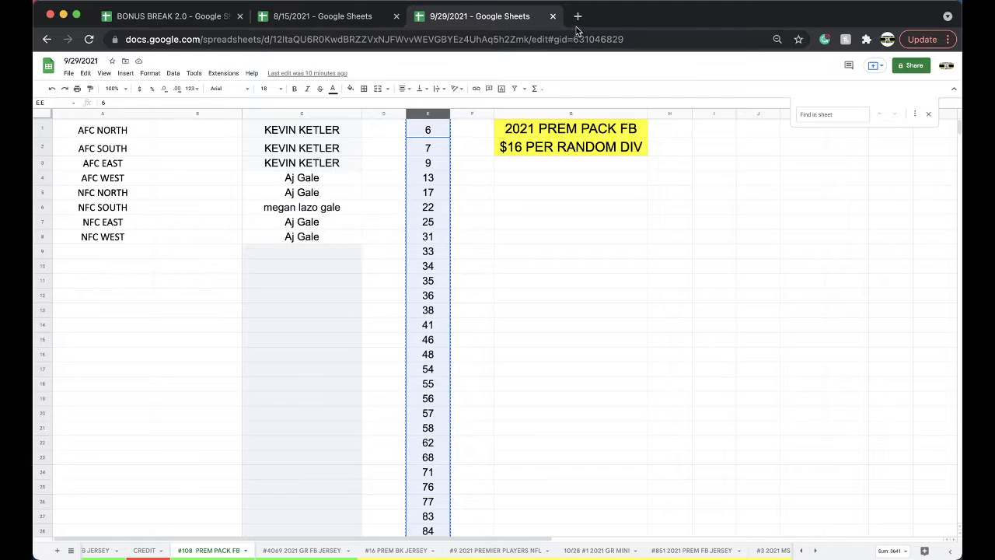
Step: Open random.org in a new browser tab and go to its List Randomizer
click(578, 16)
text(random.org)
key(Return)
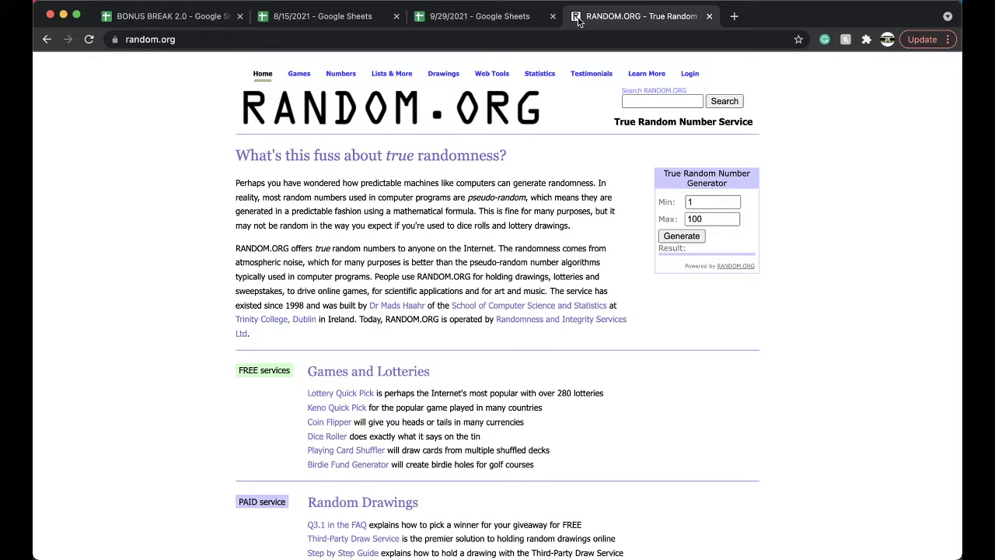
scroll(343, 377, down, 6)
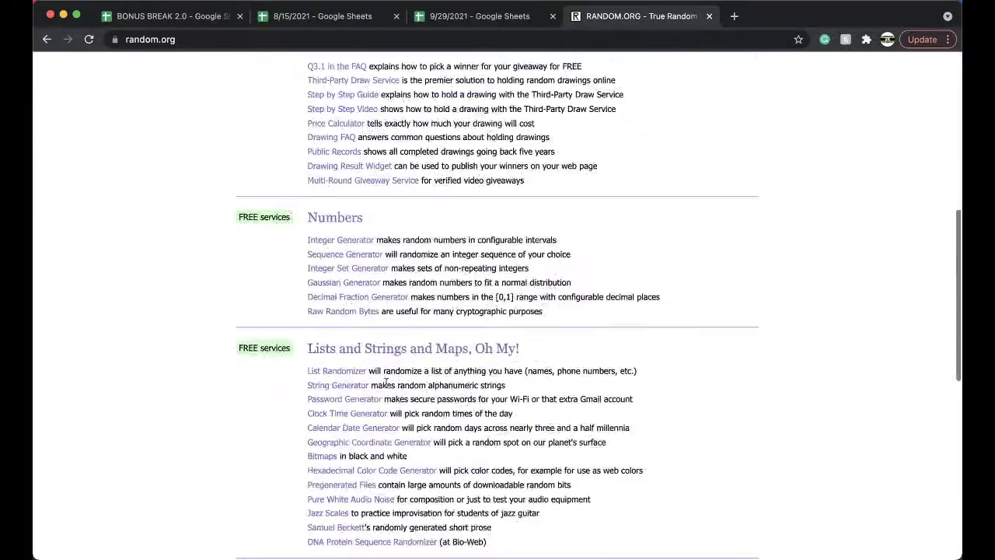
click(343, 377)
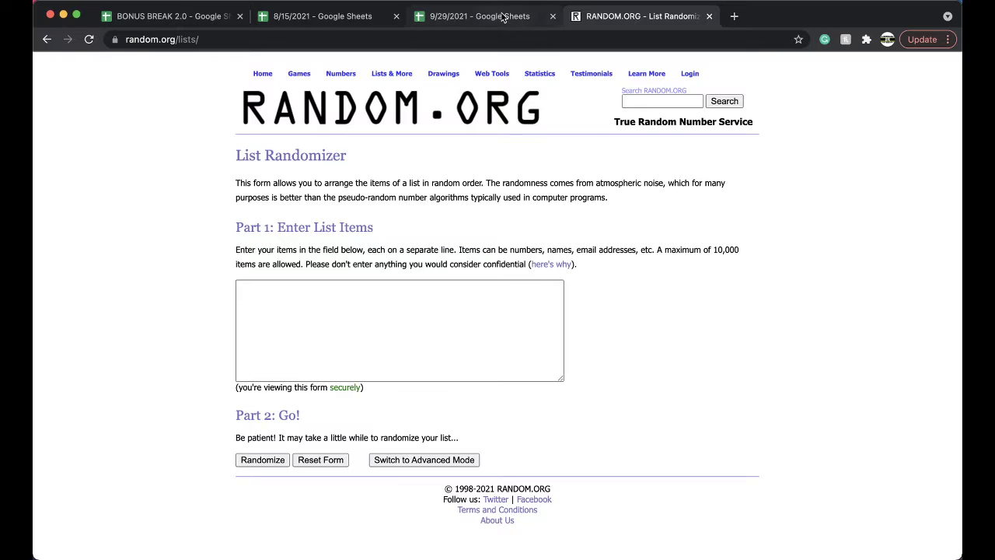
Step: Enter the copied column E numbers from the 9/29/2021 spreadsheet in the List Randomizer and randomize them
click(506, 18)
click(638, 16)
click(313, 322)
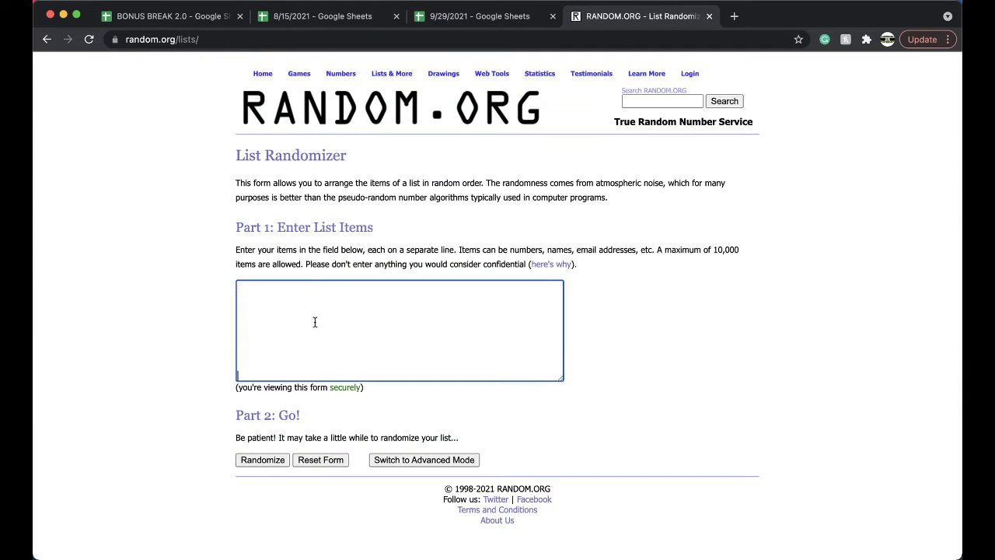
click(263, 462)
scroll(247, 459, down, 3)
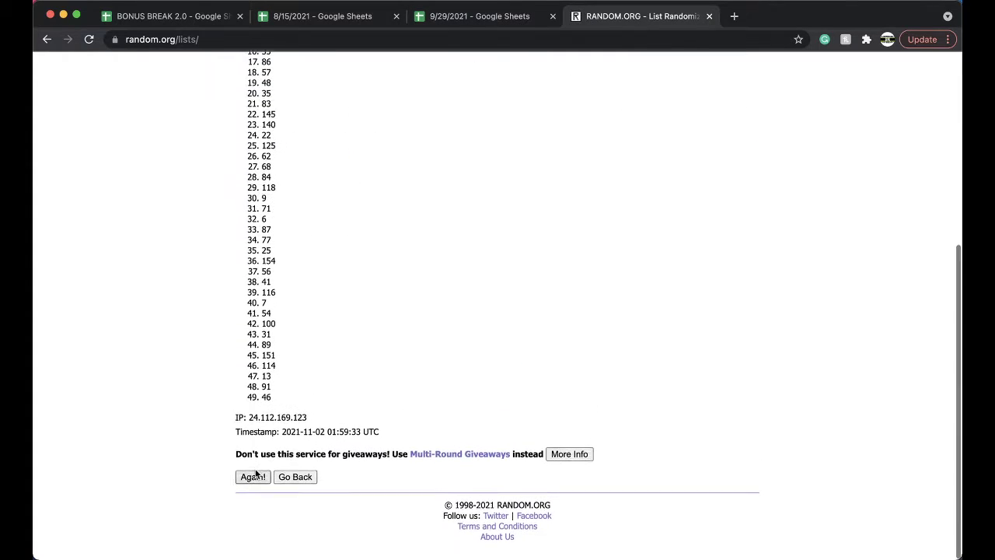
Step: Randomize the number list four more times
click(249, 479)
scroll(249, 480, down, 10)
click(251, 477)
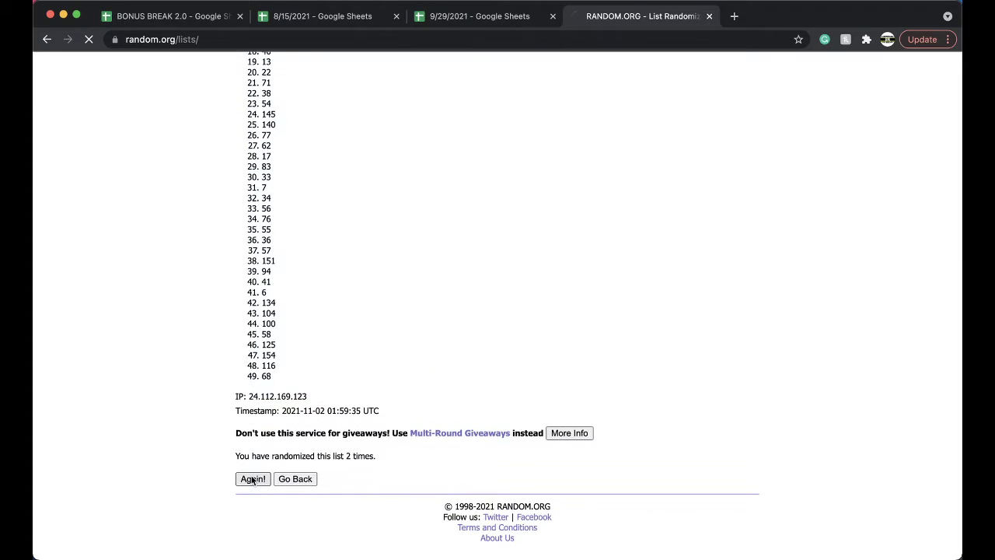
scroll(251, 480, down, 10)
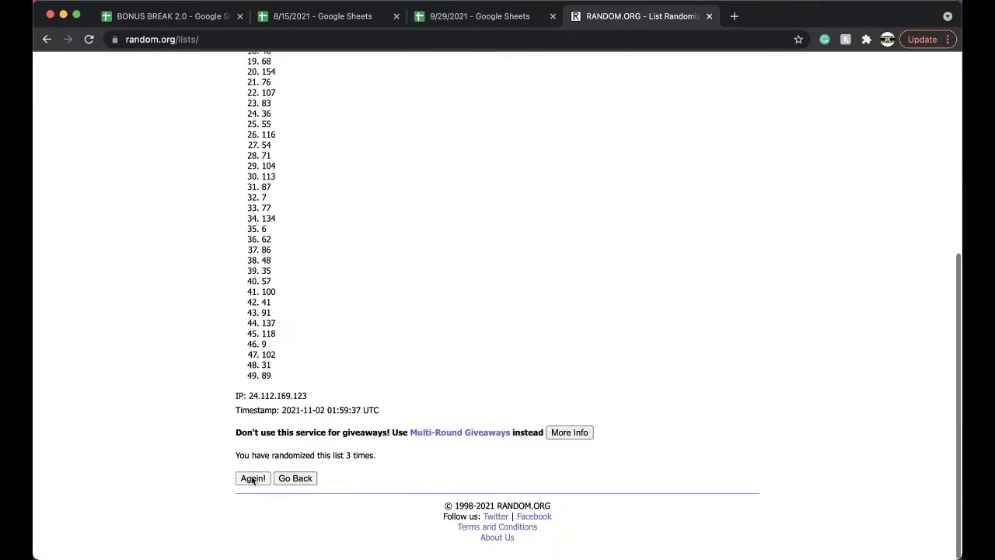
click(251, 479)
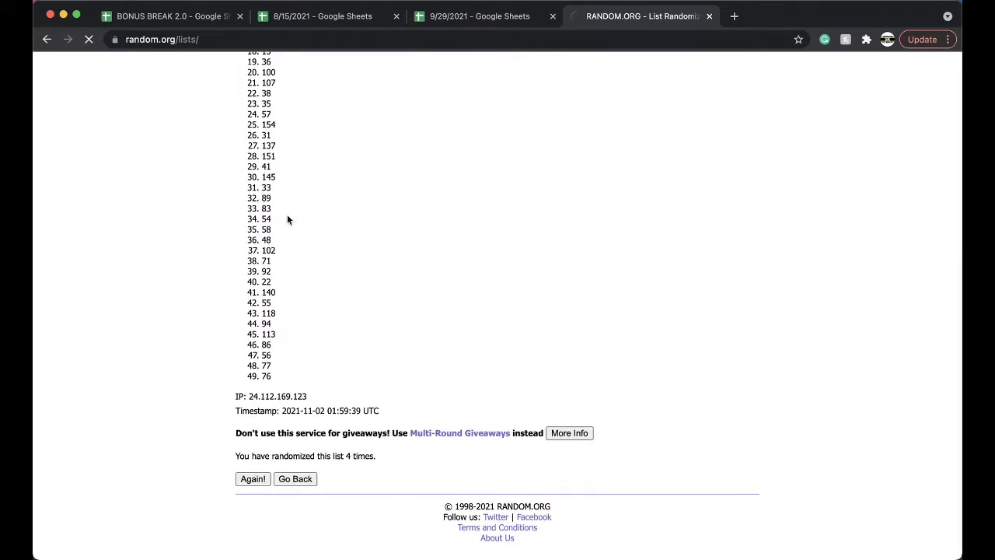
Step: In the 9/29/2021 spreadsheet, fill the cell containing 118 in column E of #108 PREM PACK FB with bright green
click(498, 17)
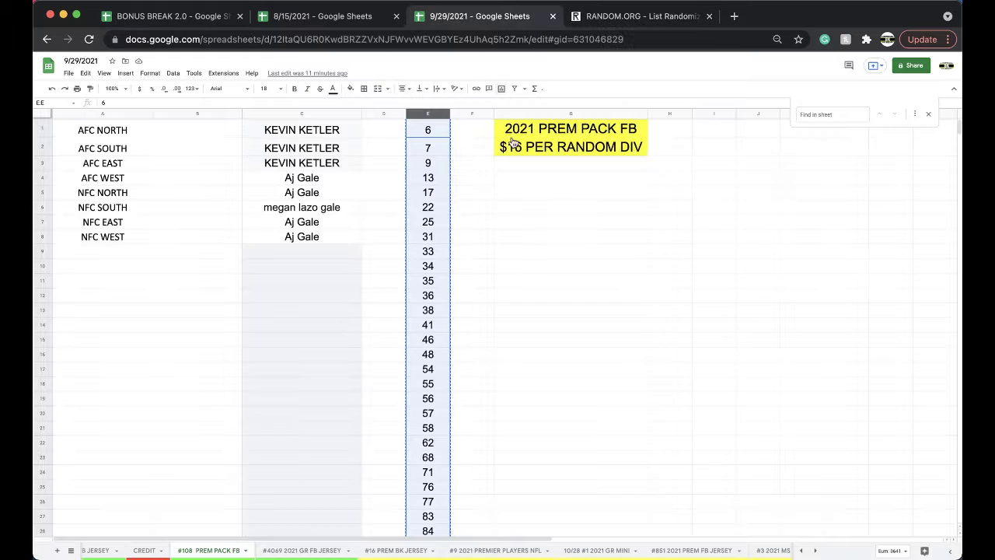
scroll(452, 289, down, 13)
scroll(445, 256, up, 1)
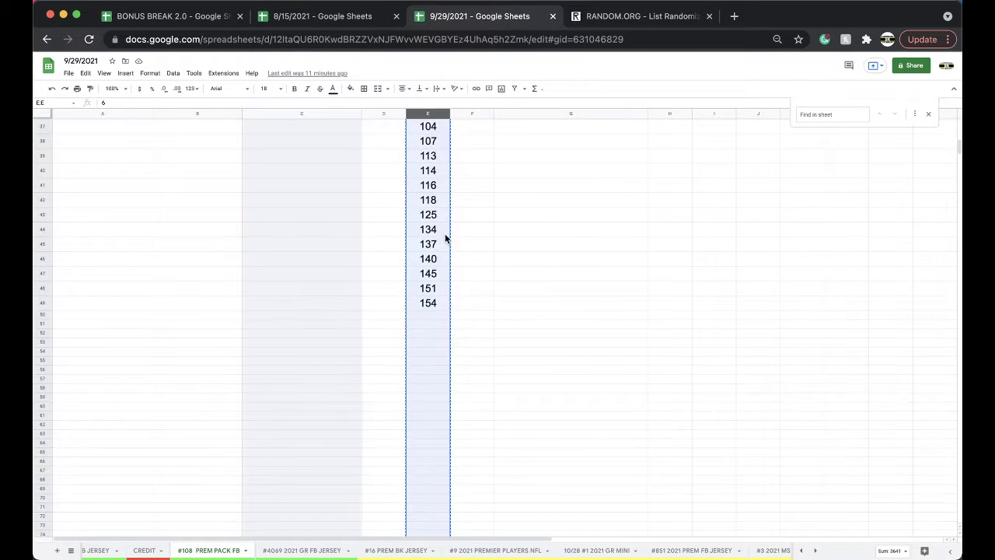
click(428, 204)
click(351, 88)
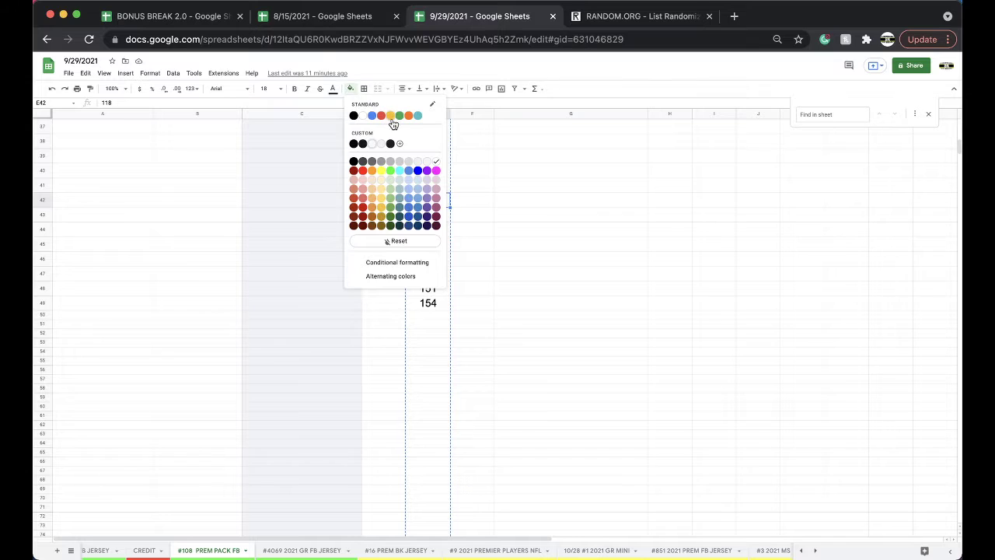
click(391, 171)
scroll(402, 289, up, 12)
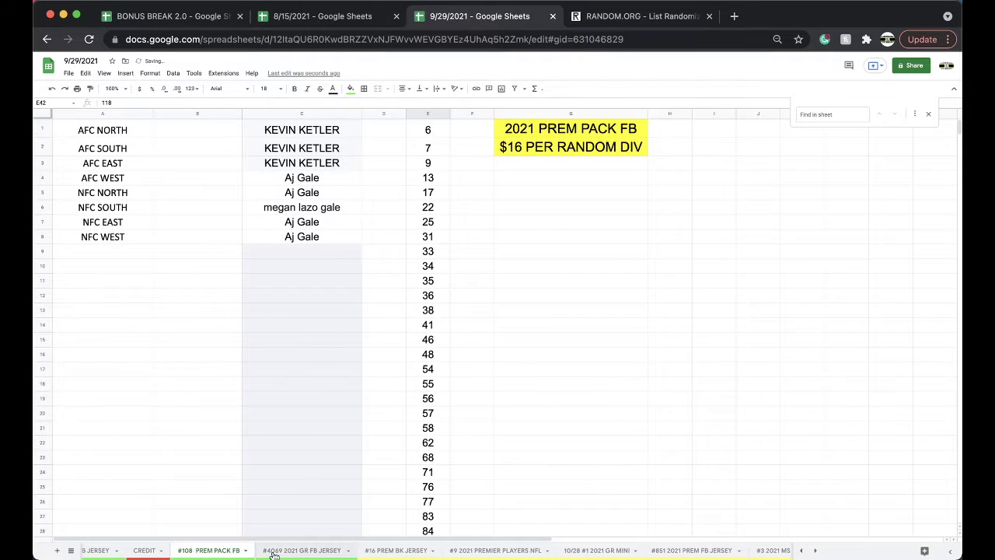
Step: Duplicate the #108 PREM PACK FB sheet and rename the copy #109 PREM PACK FB
right_click(231, 549)
click(194, 412)
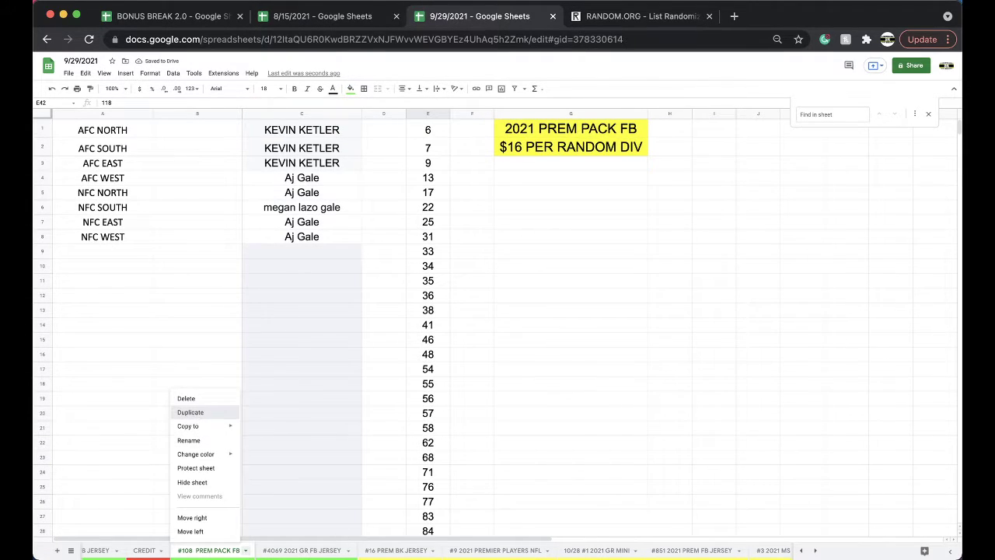
double_click(315, 551)
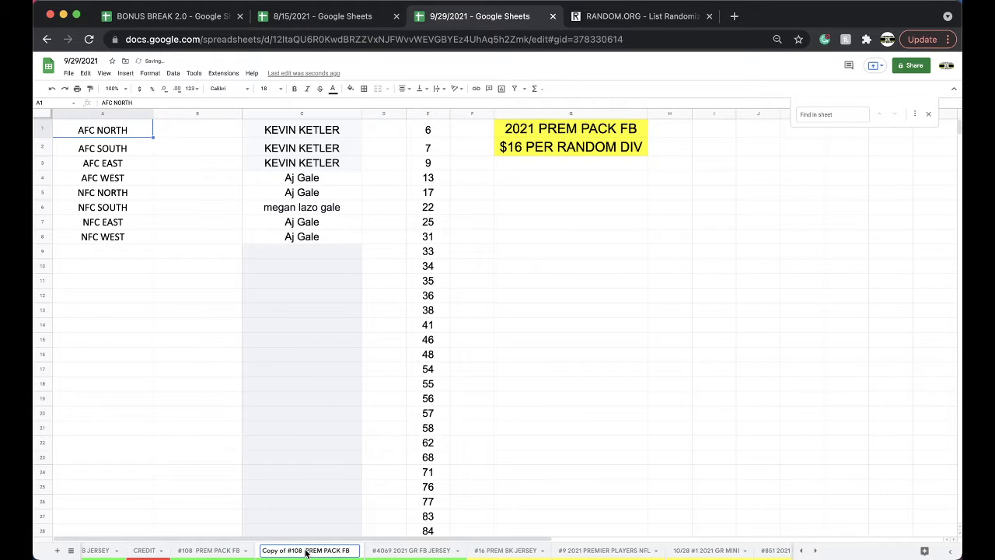
drag(304, 550, 223, 553)
text(#109)
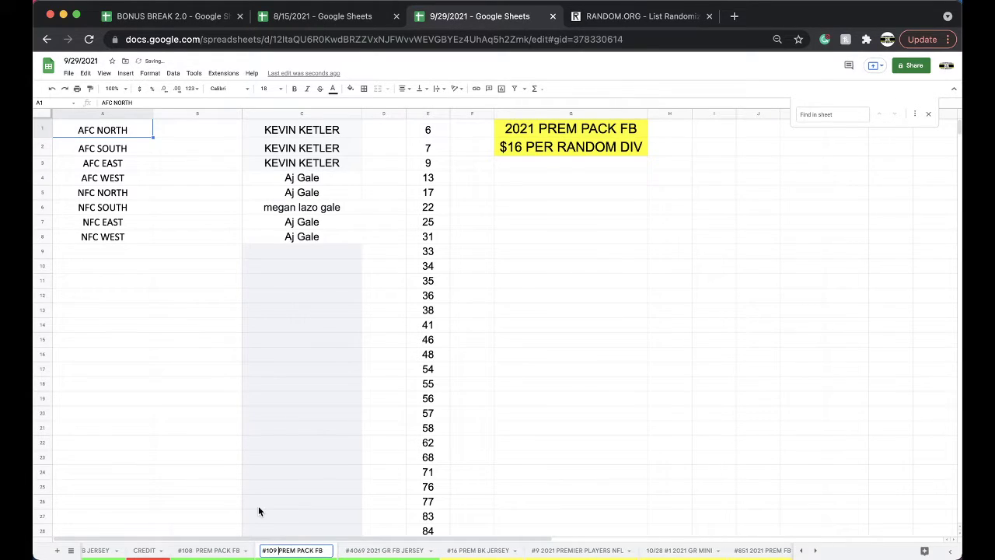
Step: Set the #109 PREM PACK FB sheet's tab color to yellow and clear all participant names from column C
right_click(300, 554)
mouse_move(288, 454)
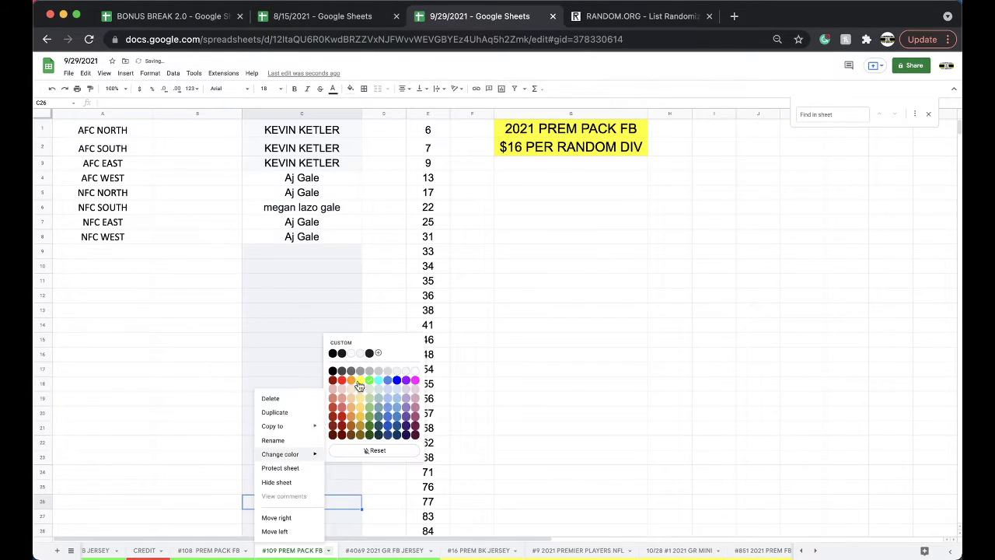
key(Escape)
click(302, 113)
key(Delete)
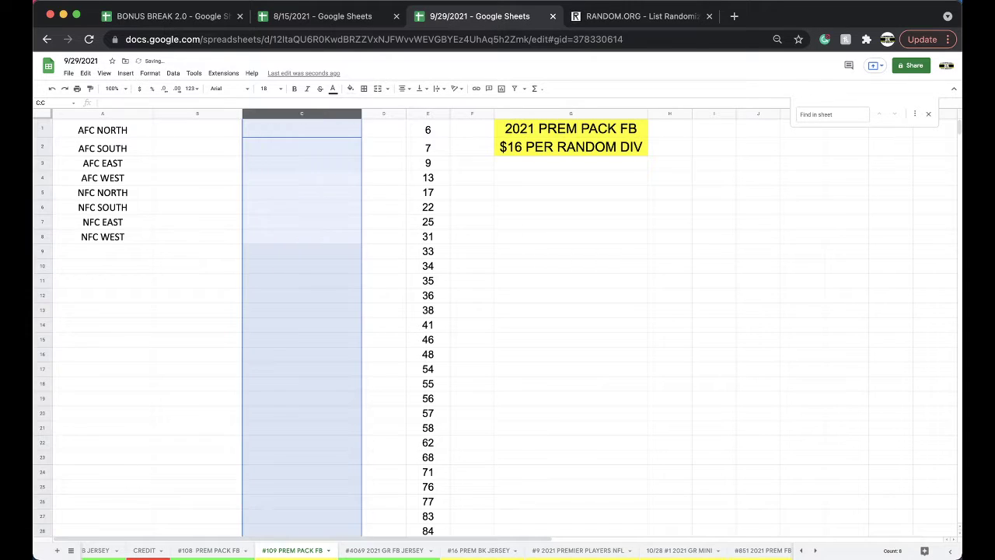
Step: Delete the green-highlighted 118 entry from the column E number list on #109 PREM PACK FB, closing the gap
scroll(481, 355, down, 1)
scroll(467, 346, down, 10)
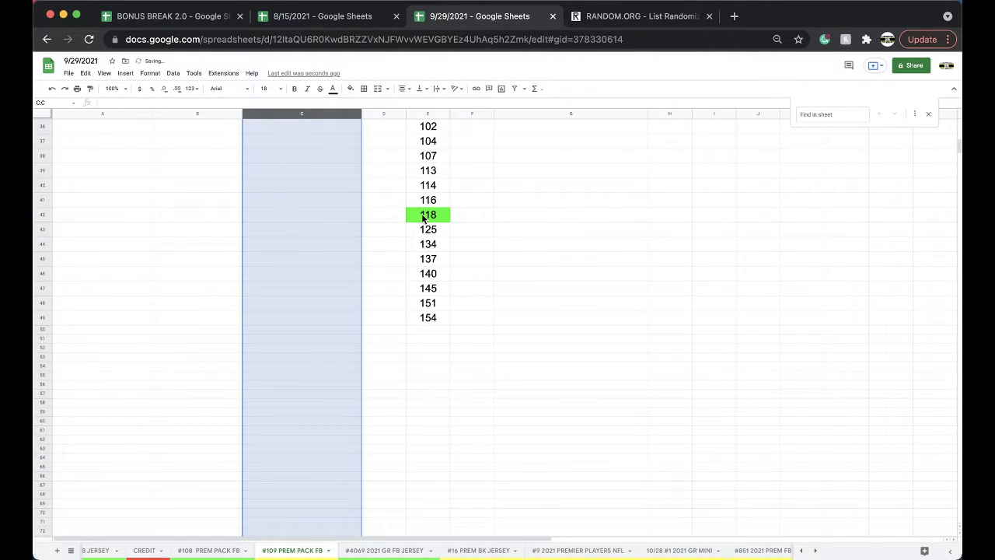
right_click(423, 217)
click(455, 338)
scroll(406, 357, up, 10)
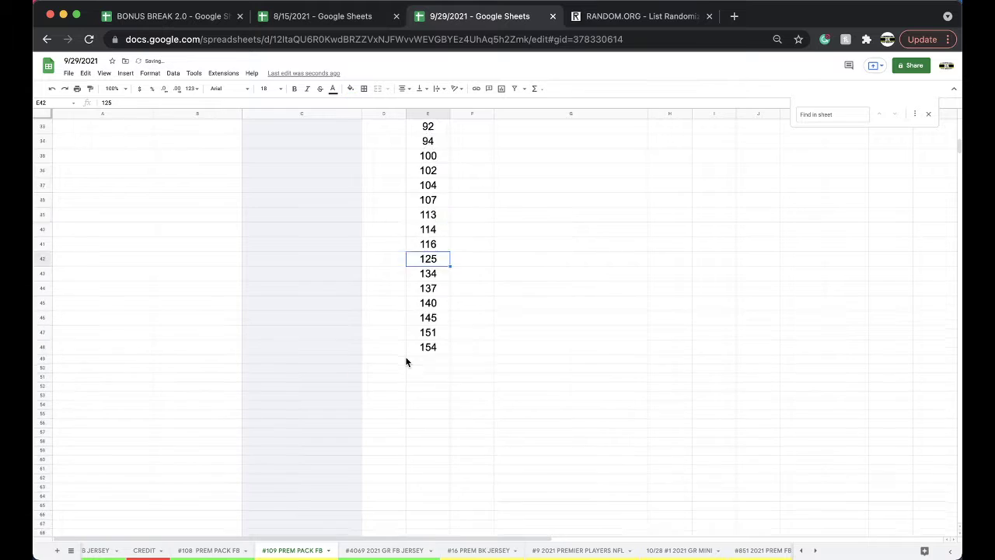
Step: Move the #109 PREM PACK FB sheet after #9 2021 PREMIER PLAYERS NFL and review the number list on #108 PREM PACK FB
drag(313, 551, 545, 550)
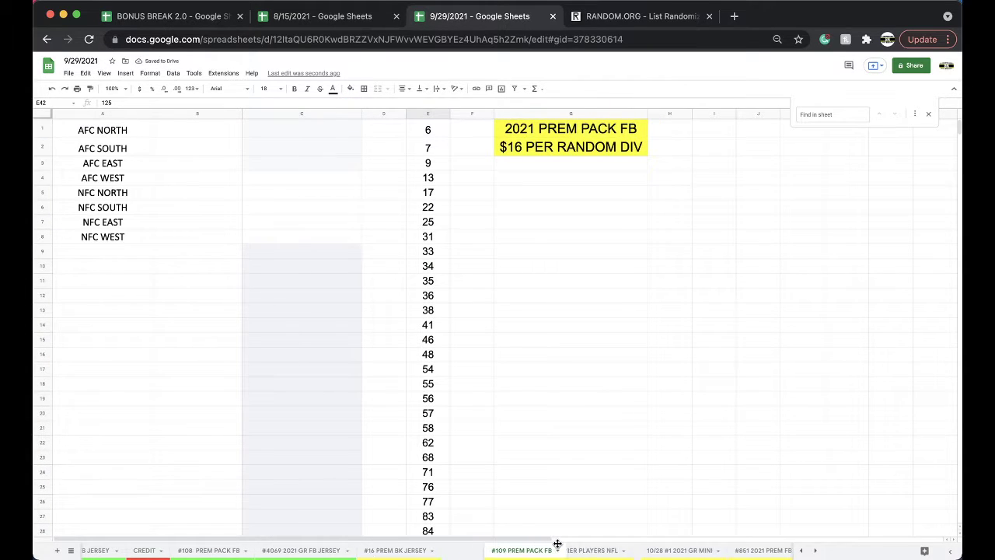
click(209, 550)
scroll(469, 353, down, 8)
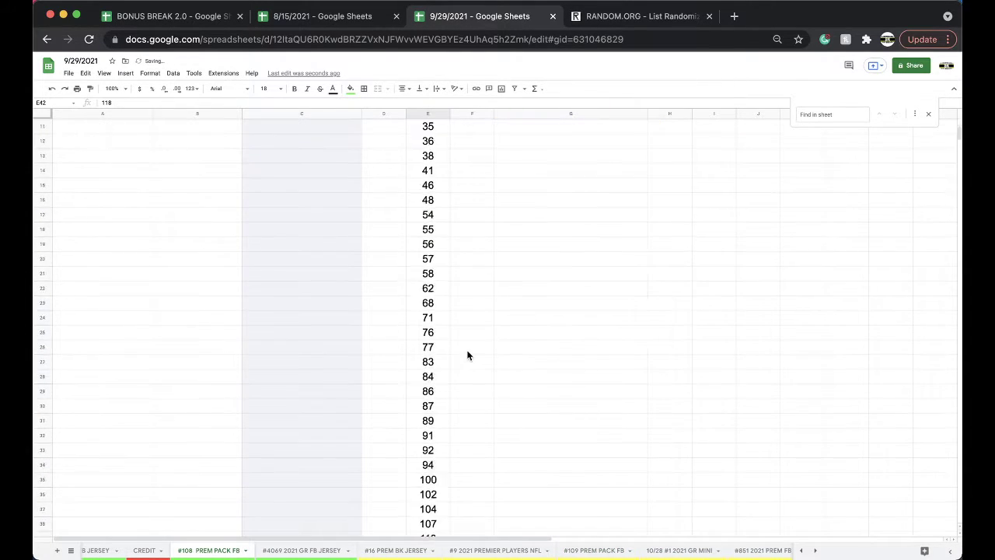
scroll(468, 355, down, 1)
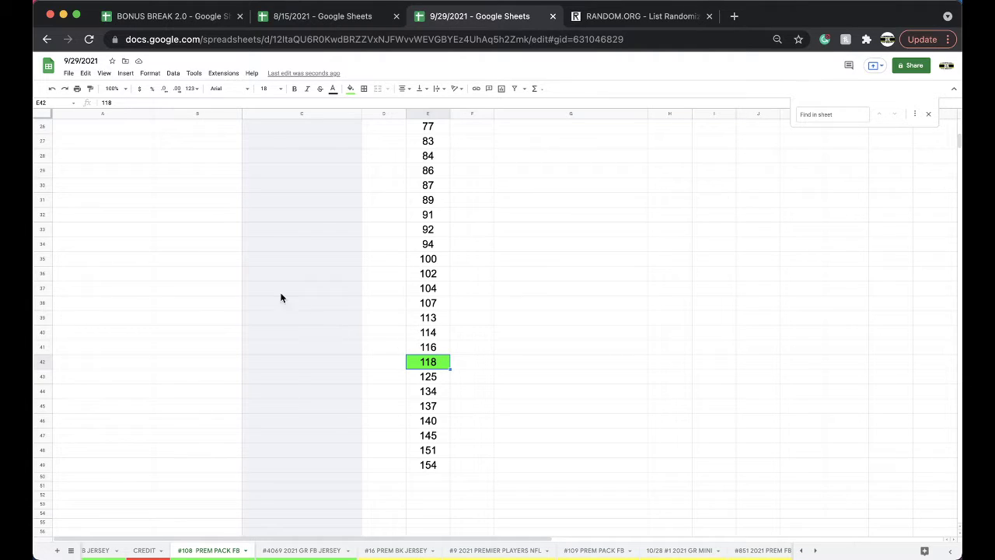
scroll(321, 339, up, 10)
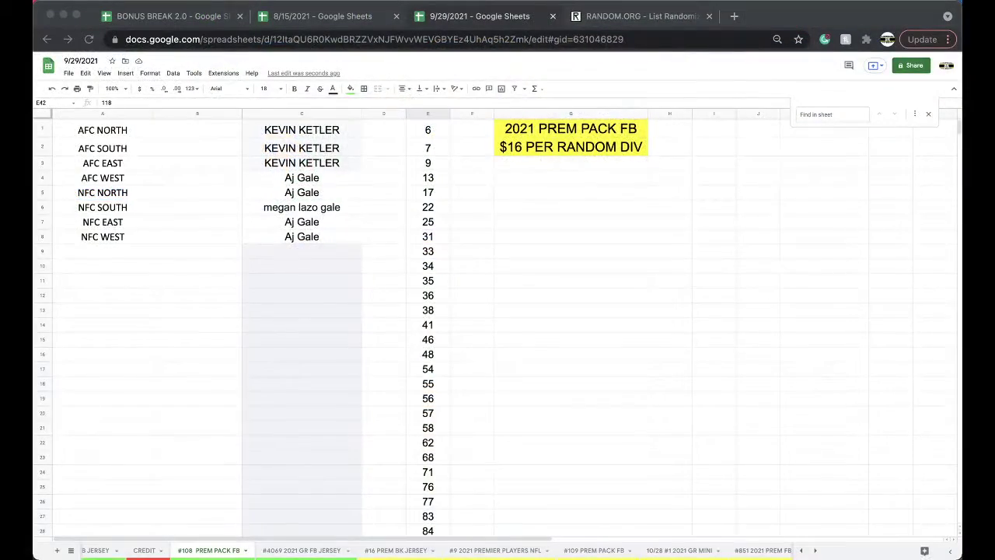
Step: Copy the participant names in C1:C8 of #108 PREM PACK FB into an empty List Randomizer form
click(360, 317)
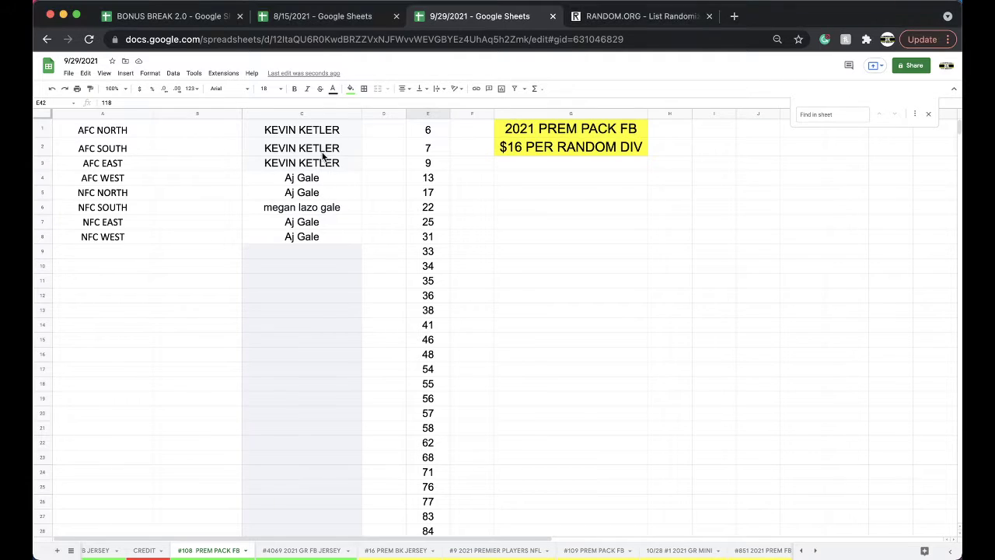
drag(310, 132, 311, 237)
key(super+c)
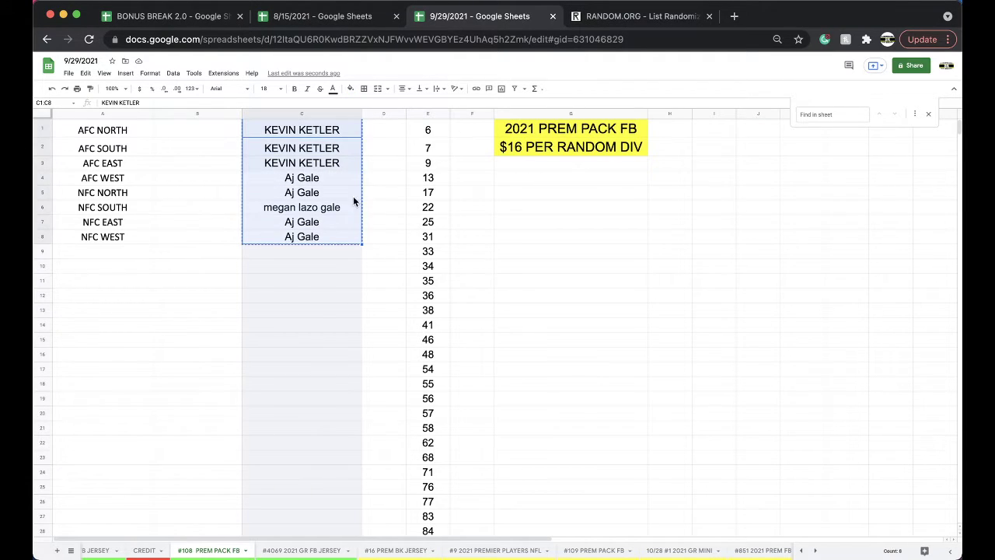
click(638, 16)
click(618, 34)
key(Return)
click(362, 337)
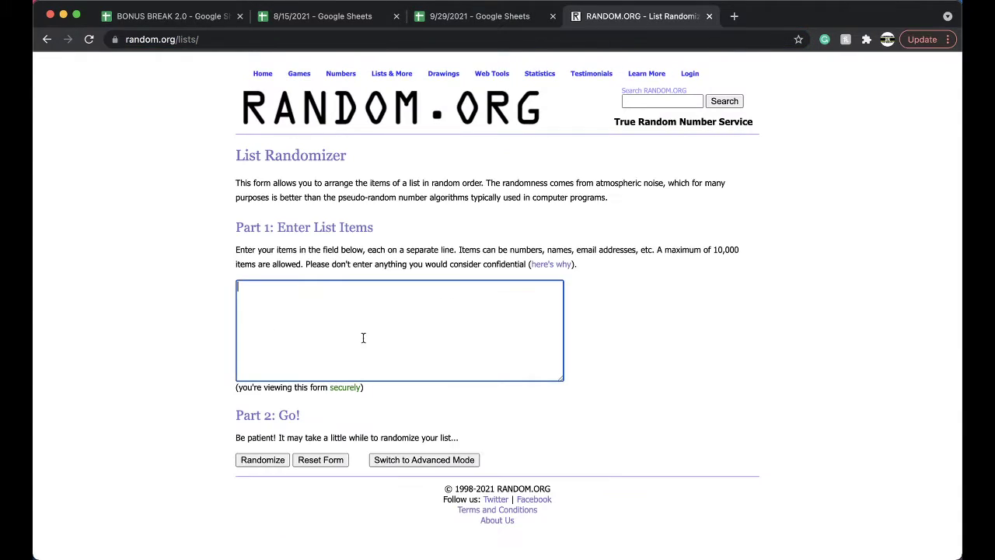
key(super+v)
Step: Randomize the list of participant names five times
click(249, 460)
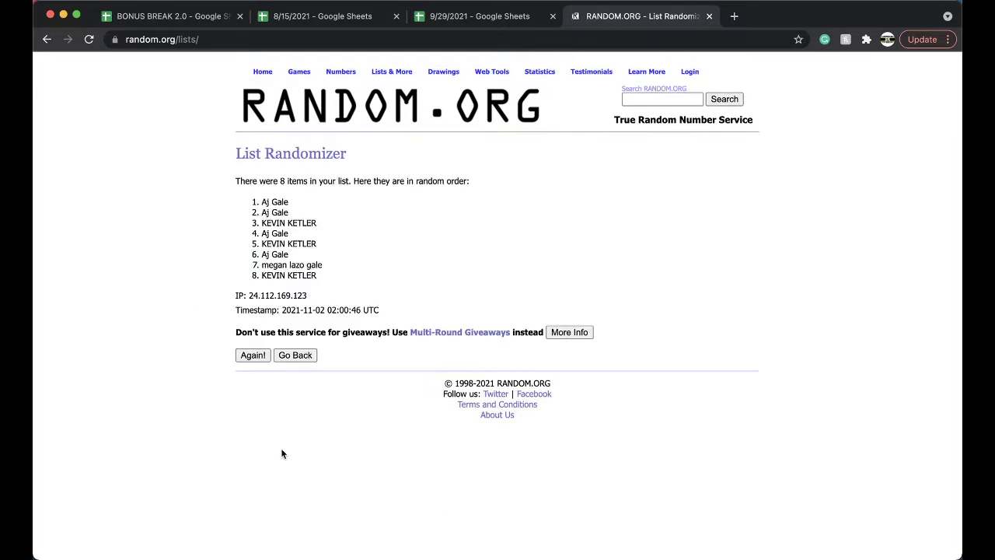
click(253, 358)
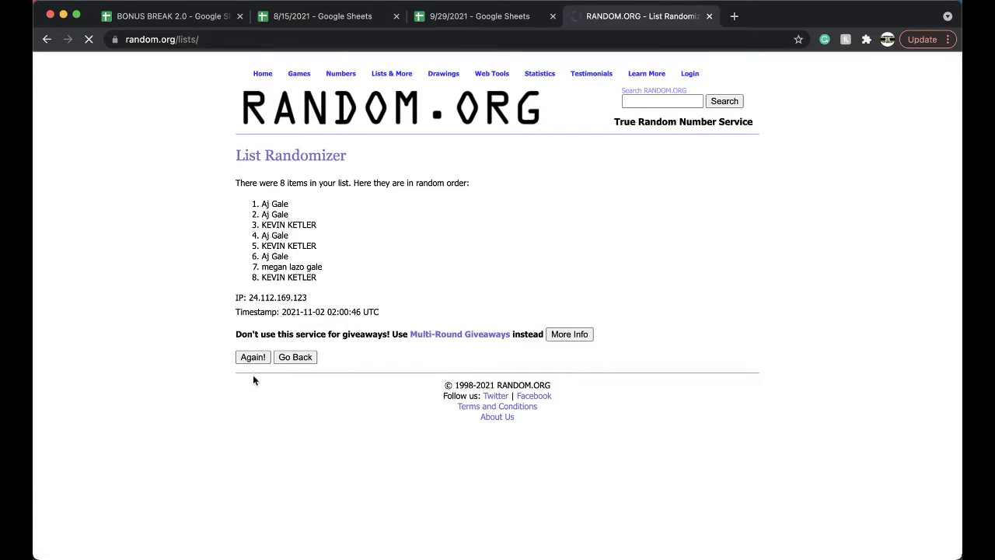
click(253, 379)
click(253, 379)
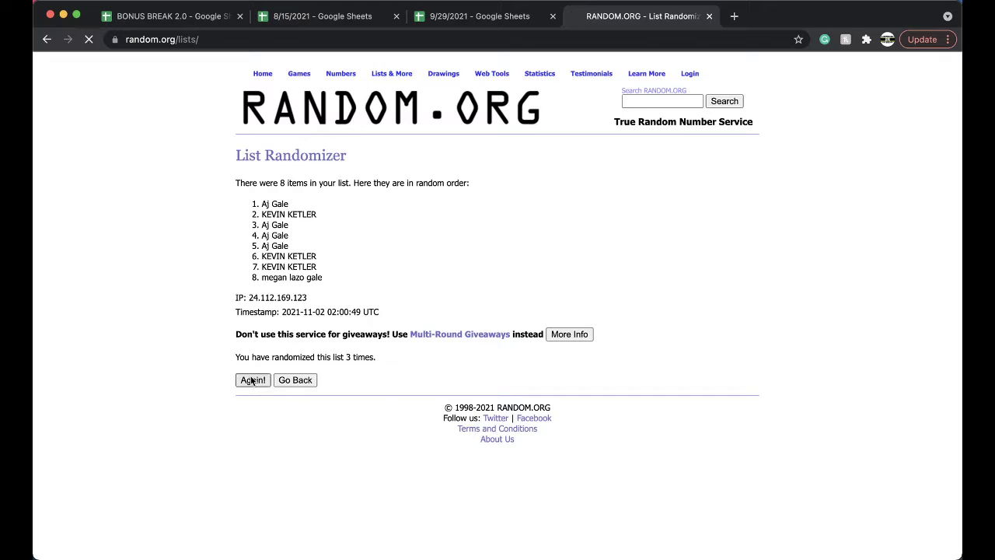
click(253, 379)
Step: Paste the randomized names into B1:B8 of #108 PREM PACK FB beside the divisions, and set their font size to 18
drag(261, 201, 319, 275)
key(super+c)
click(486, 15)
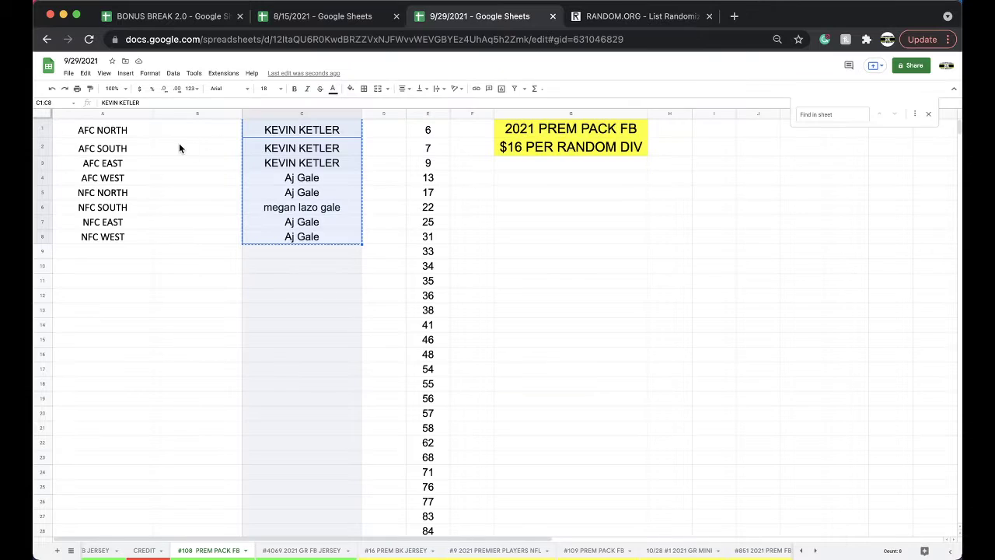
click(178, 130)
key(super+v)
click(269, 87)
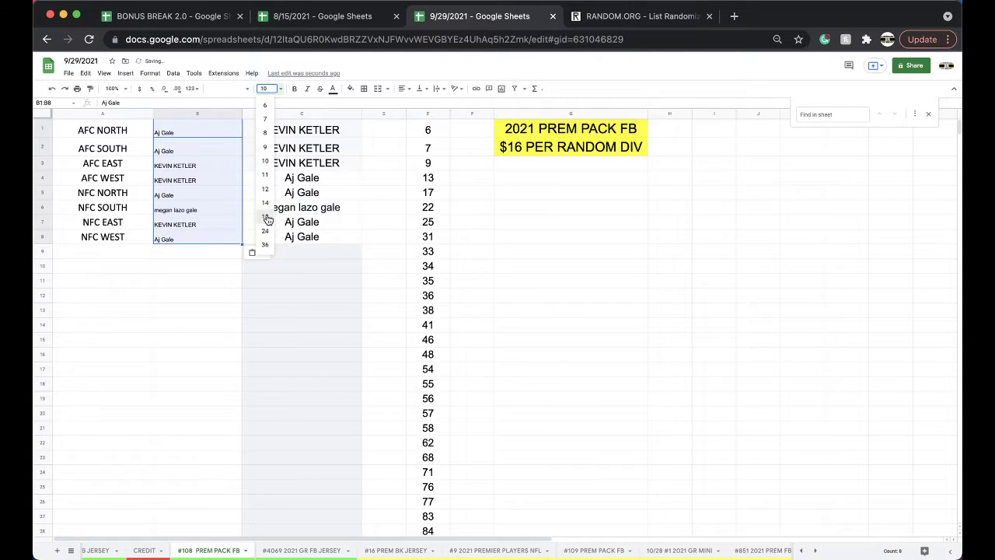
click(265, 216)
Step: Go through B1 to B8 one cell at a time to review which participant is assigned to each division
click(189, 129)
key(Down)
key(Down)
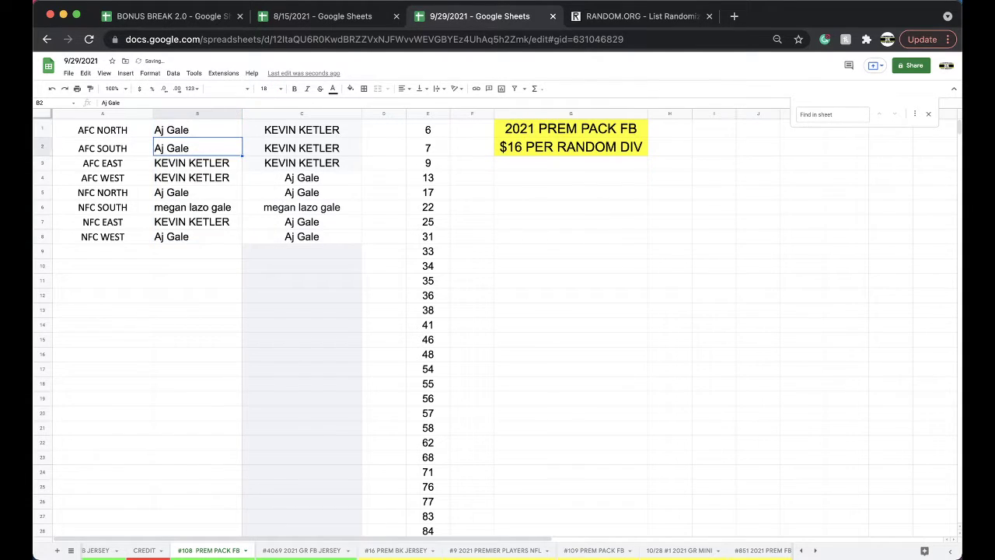
key(Down)
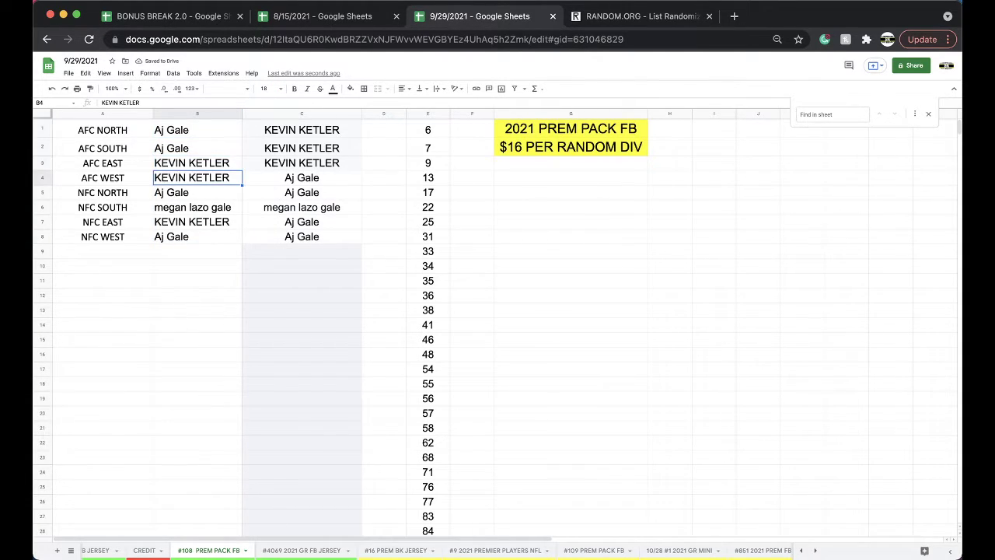
key(Down)
key(Down)
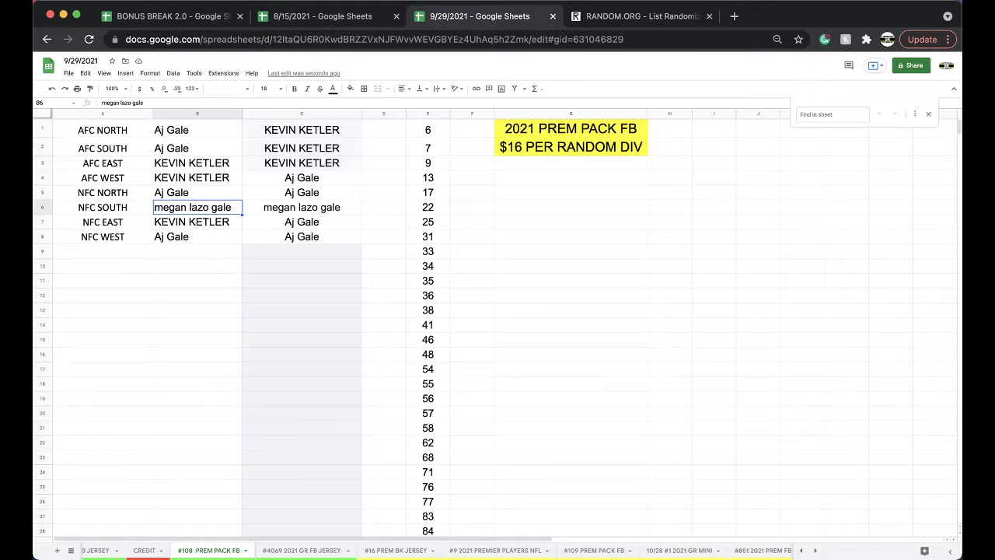
key(Down)
key(Down)
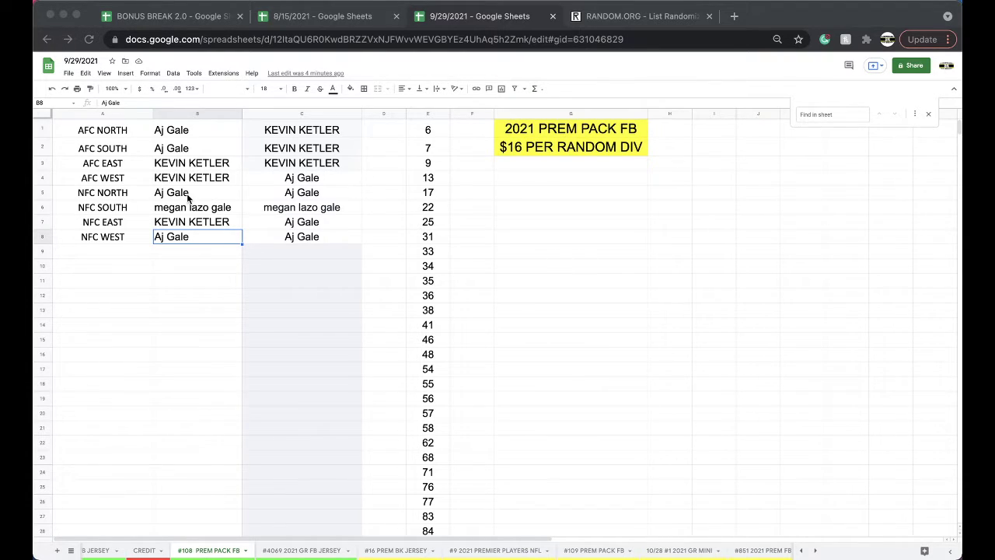
Step: Fill the AFC SOUTH participant's cell B2 with teal and the AFC WEST participant's cell B4 with yellow
click(192, 150)
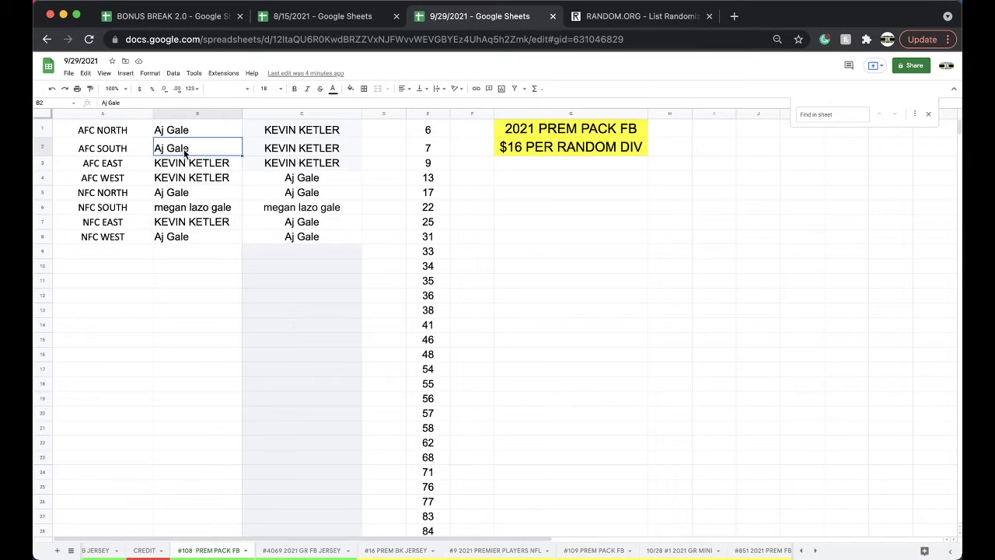
click(350, 88)
click(417, 116)
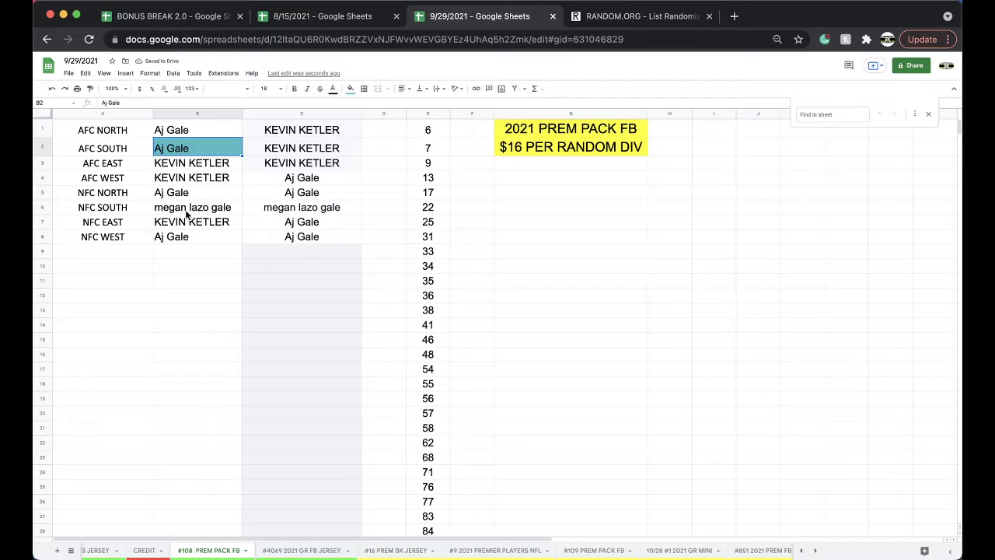
click(155, 185)
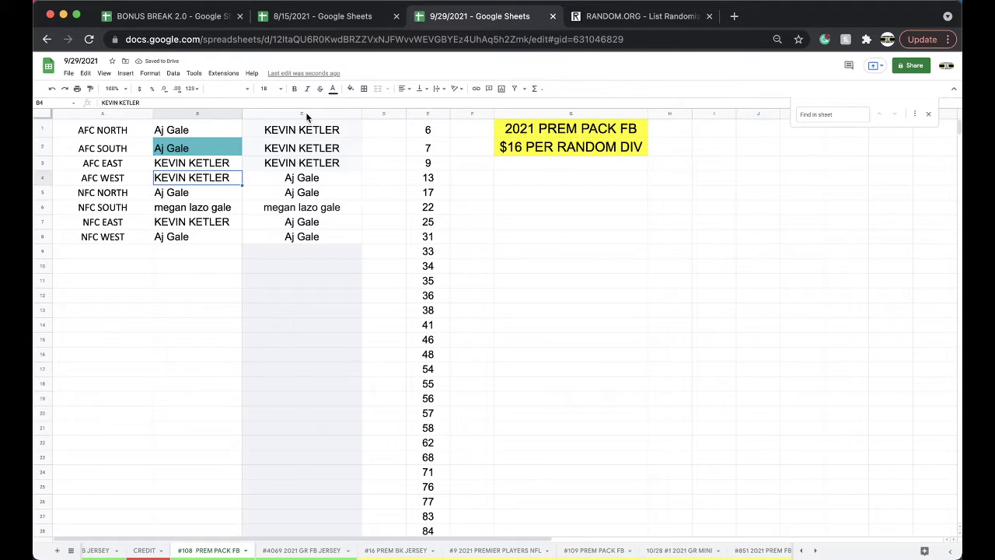
click(350, 88)
click(381, 170)
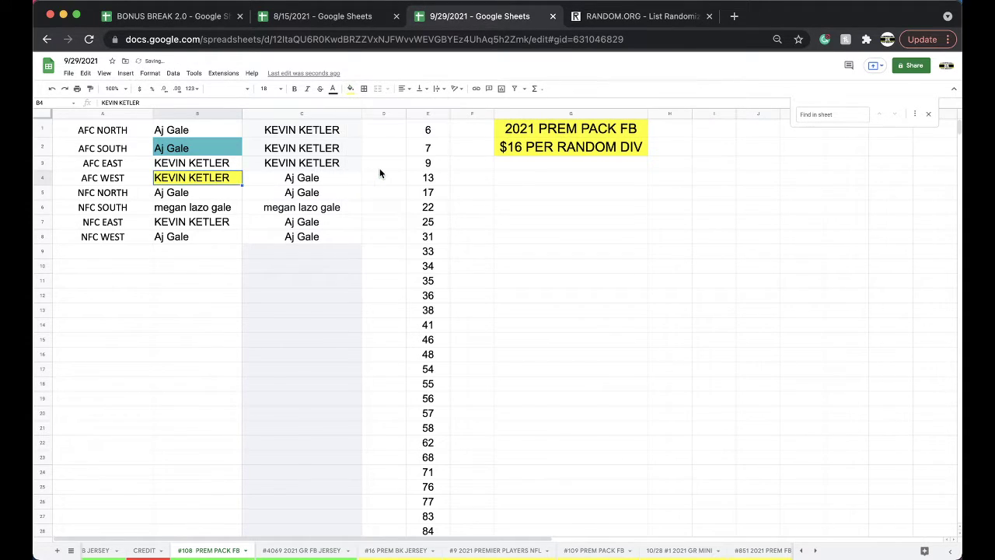
Step: Fill the NFC WEST participant's cell B8 with the same teal as B2
click(177, 237)
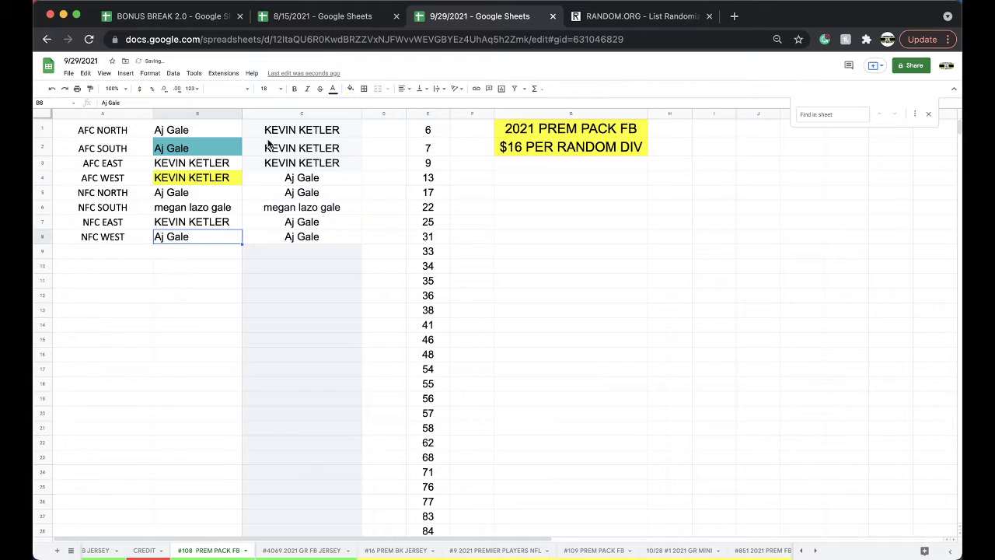
click(350, 88)
click(410, 115)
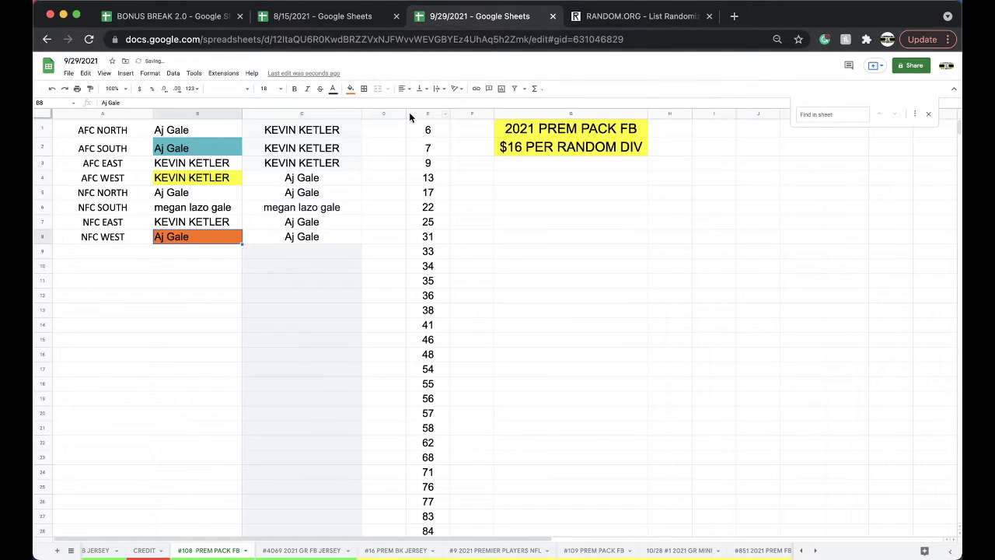
click(351, 88)
click(416, 114)
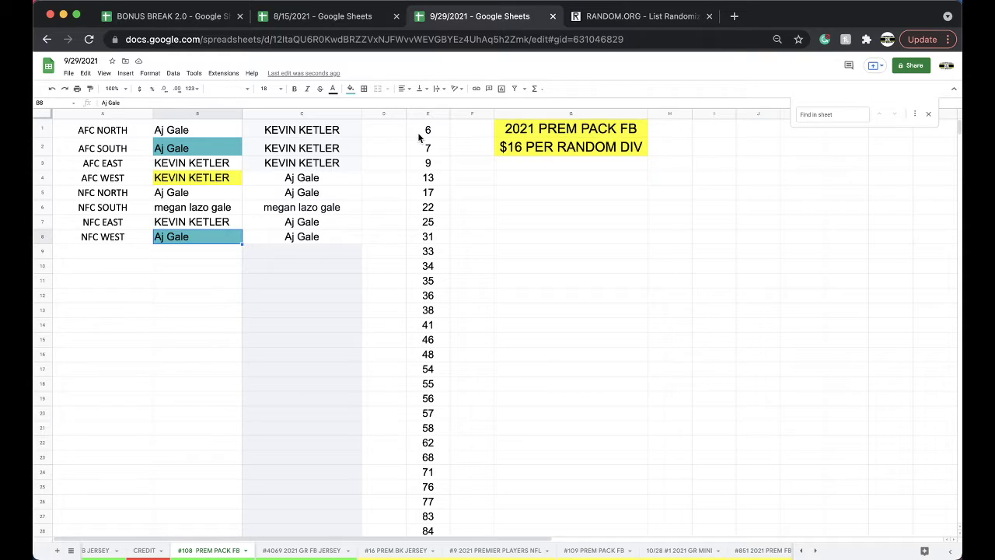
Step: Copy the participant names in column C of #108 PREM PACK FB into a fresh List Randomizer form on RANDOM.ORG
click(311, 111)
key(cmd+c)
click(607, 24)
click(586, 38)
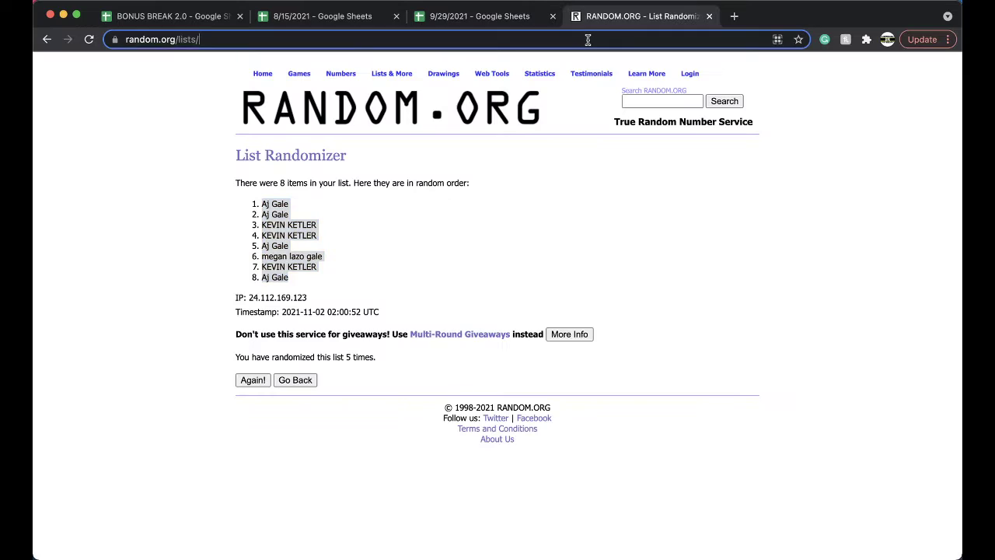
key(Return)
click(306, 290)
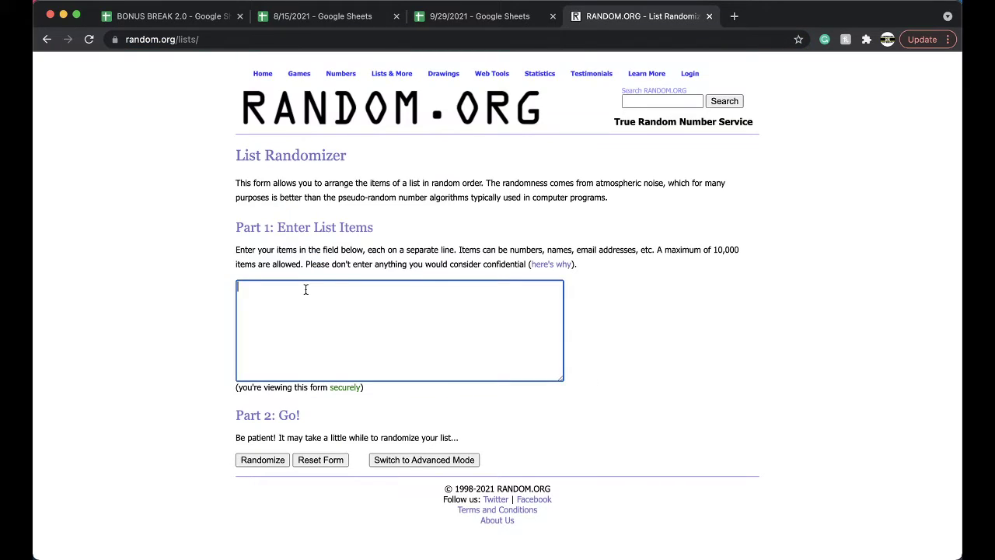
key(cmd+v)
Step: Randomize the pasted participant list five times to draw the bonus break winner
click(263, 460)
click(254, 357)
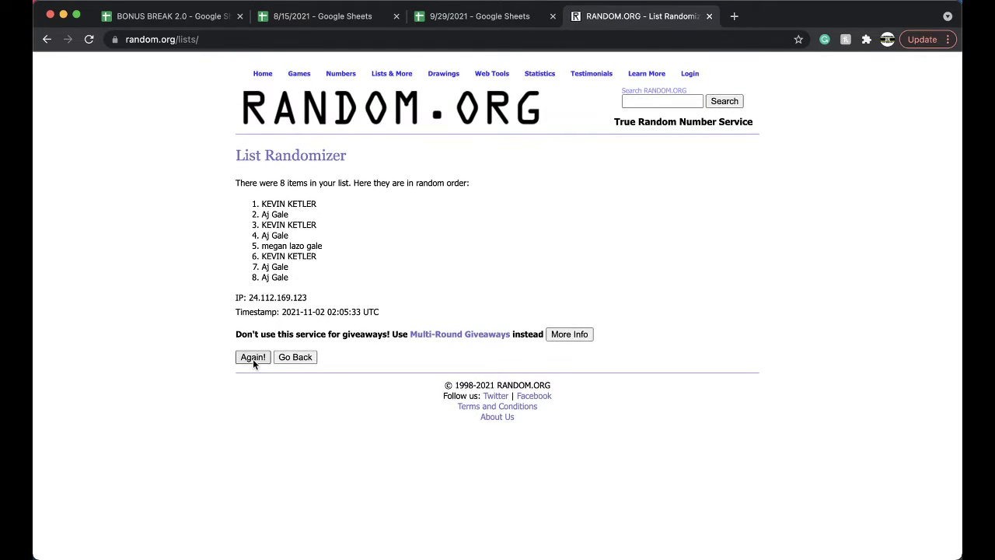
click(247, 381)
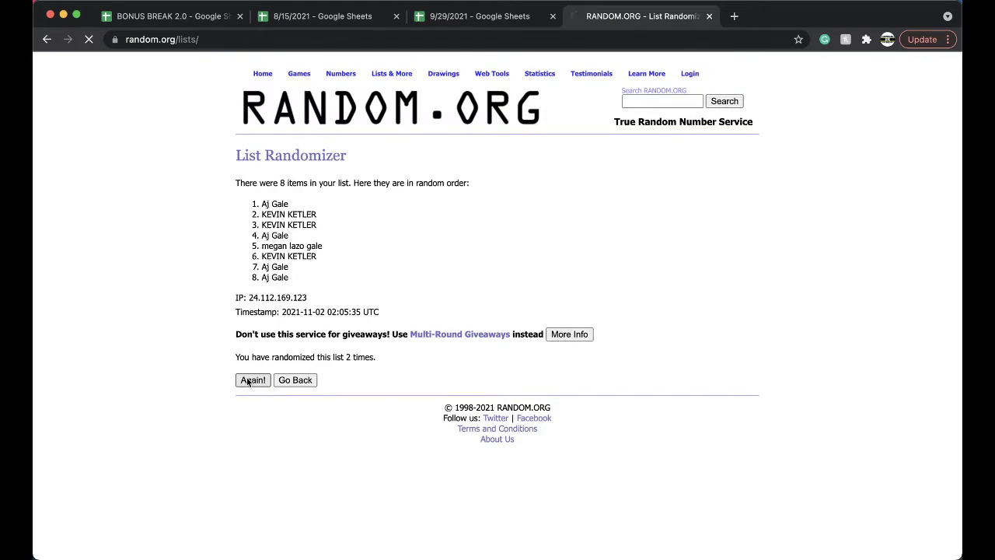
click(247, 381)
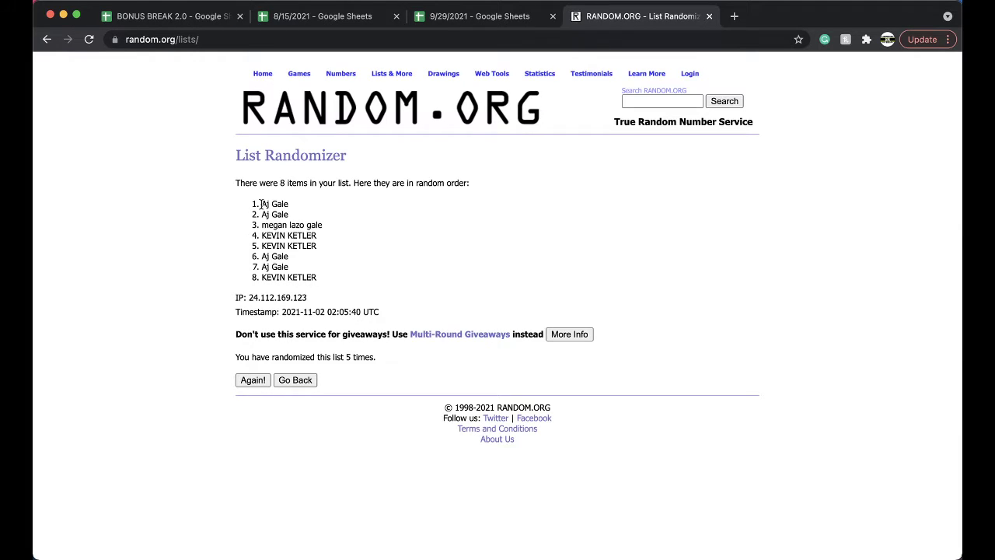
Step: Copy the first name in the randomized list and open the #300 BONUS FOOTBALL sheet of the BONUS BREAK 2.0 spreadsheet
drag(261, 204, 289, 204)
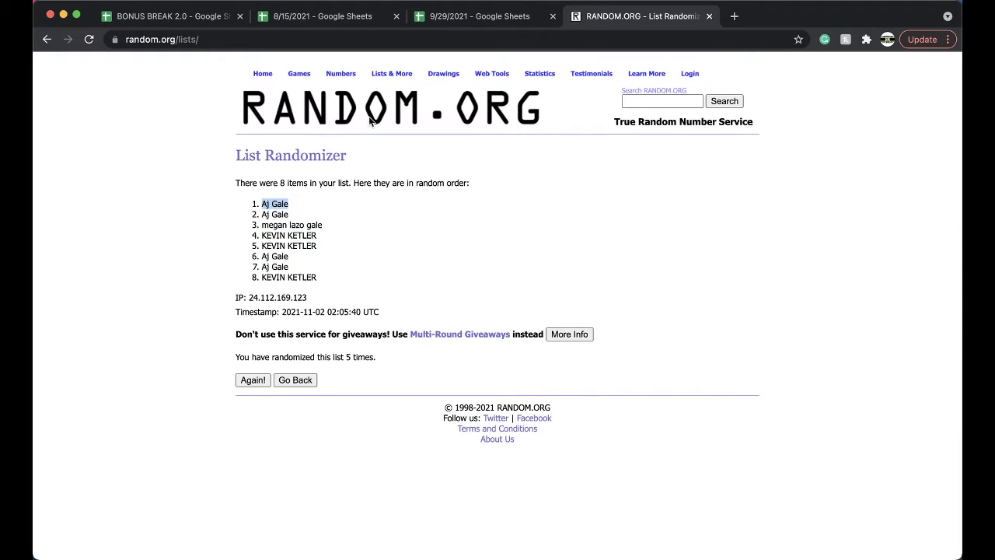
click(466, 16)
click(201, 23)
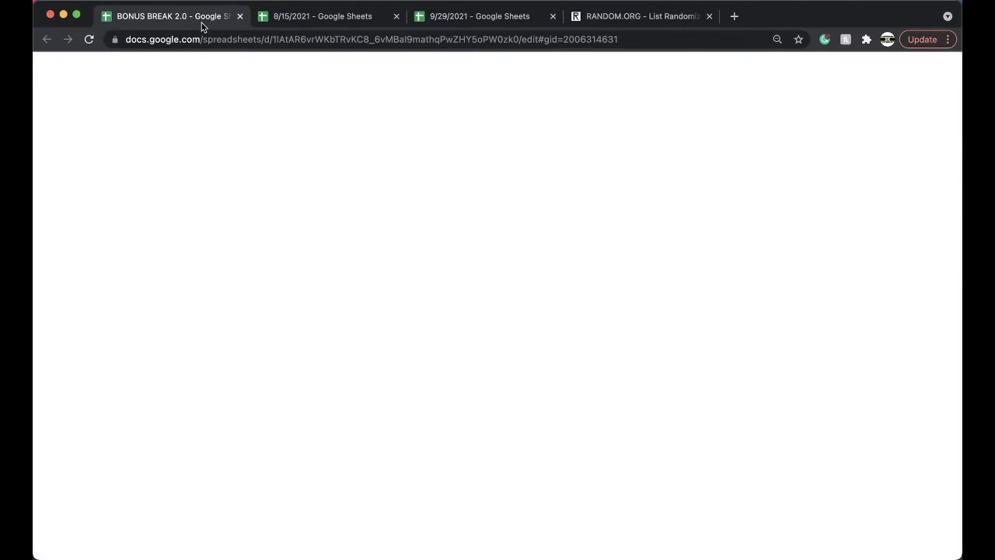
click(70, 550)
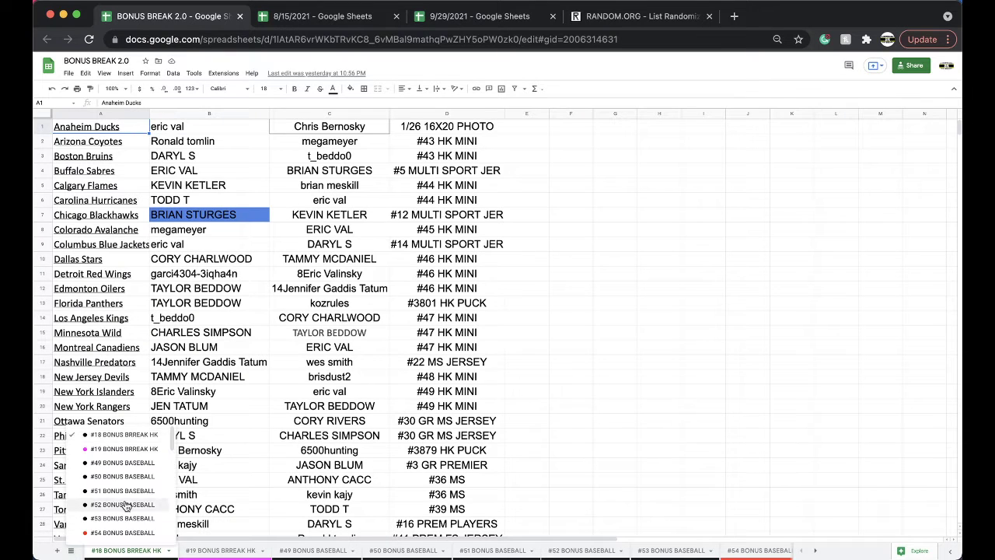
scroll(111, 521, down, 10)
click(117, 534)
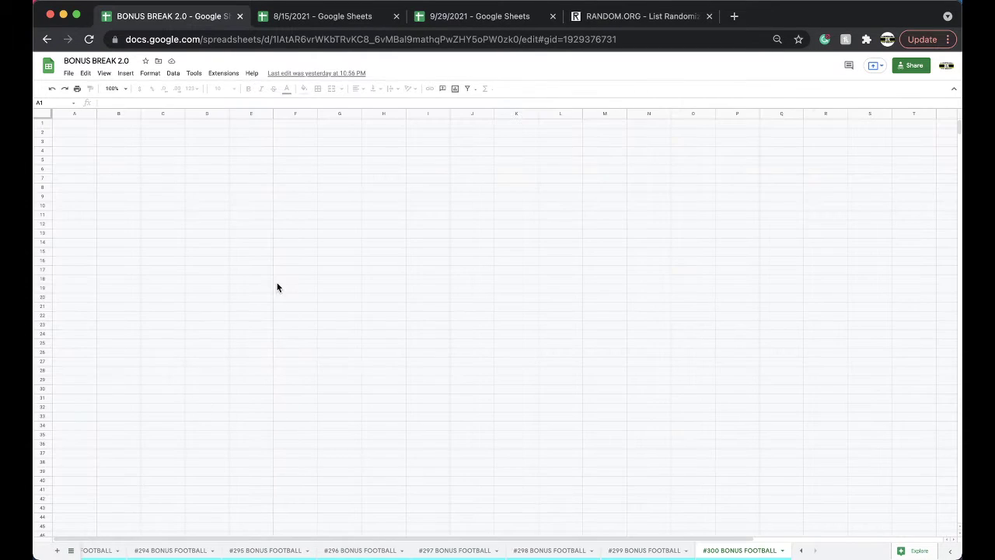
Step: Paste the copied name into C13 without its source formatting and enter "#108 PREM PACK FB" beside it in D13
click(327, 303)
key(ctrl+v)
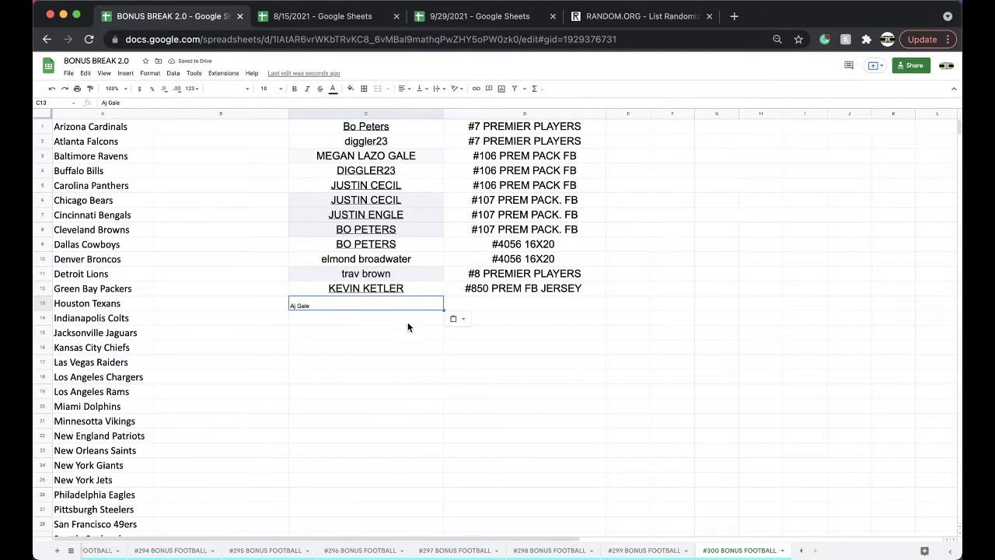
click(458, 318)
click(484, 300)
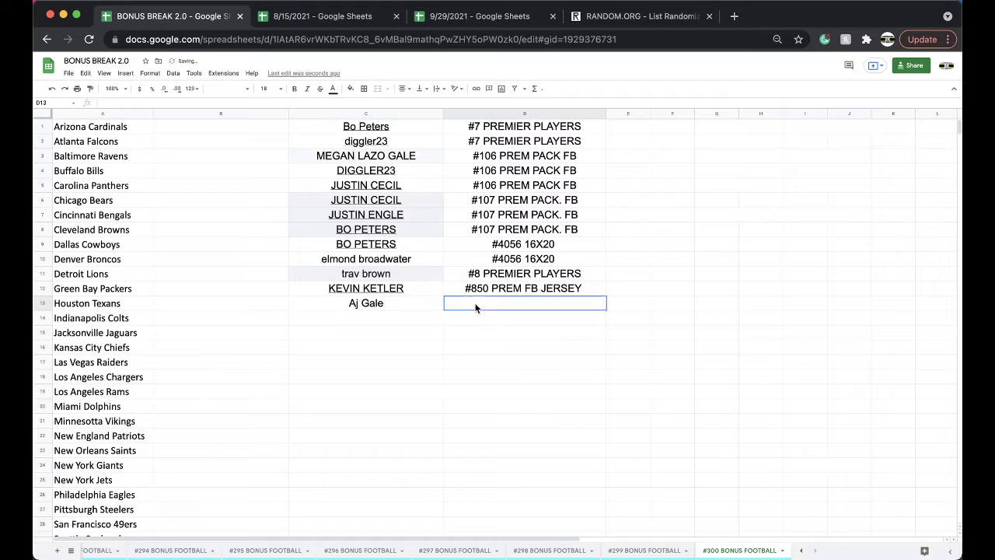
text(#108 PREM PACK FB)
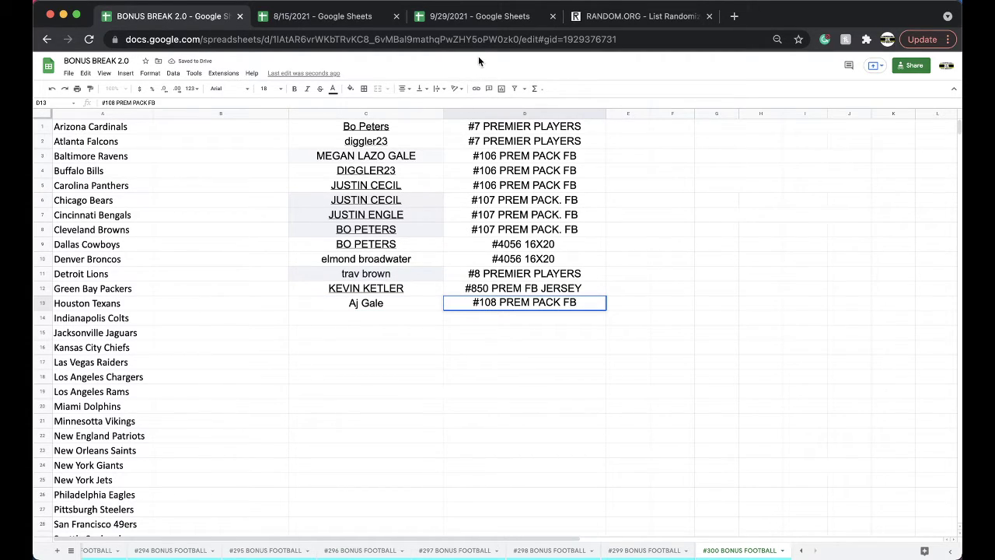
Step: Return to the 9/29/2021 spreadsheet and check the #4069 2021 GR FB JERSEY, #16 PREM BK JERSEY and #9 2021 PREMIER PLAYERS NFL sheets
click(471, 16)
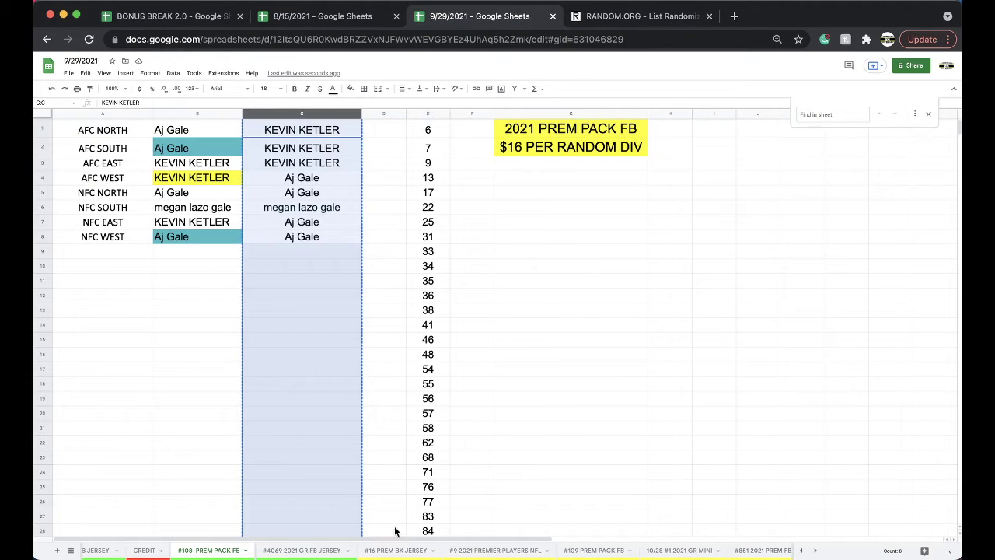
click(327, 549)
scroll(357, 478, up, 3)
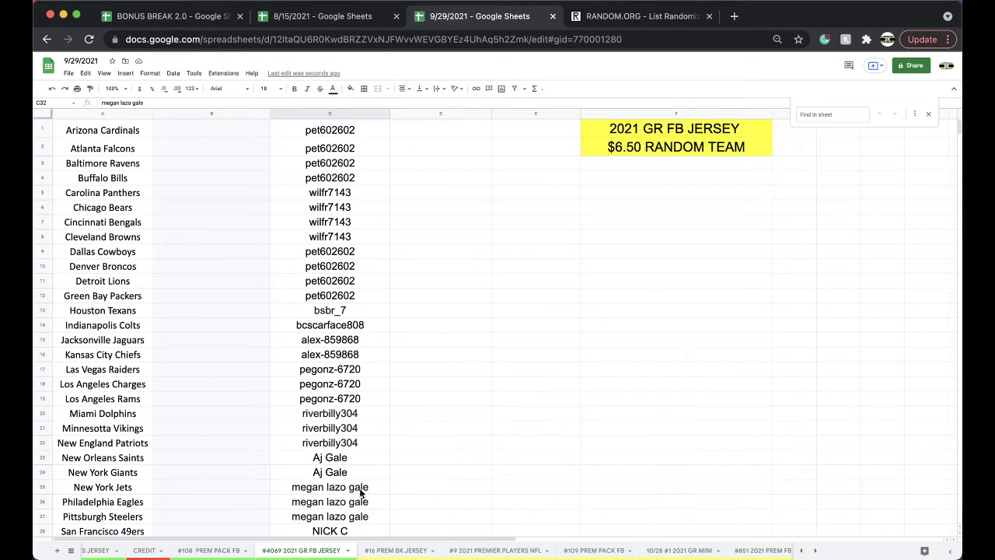
click(395, 551)
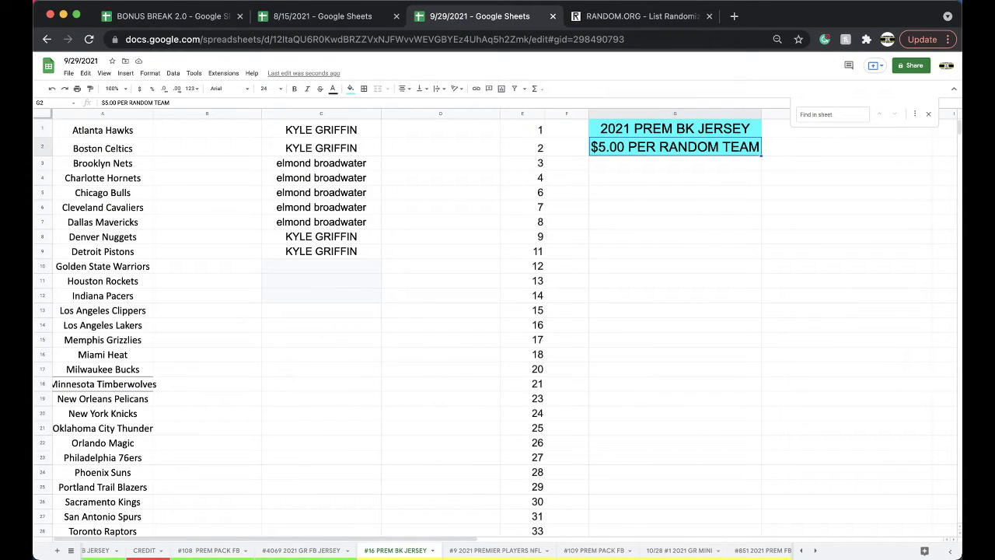
click(495, 549)
click(323, 550)
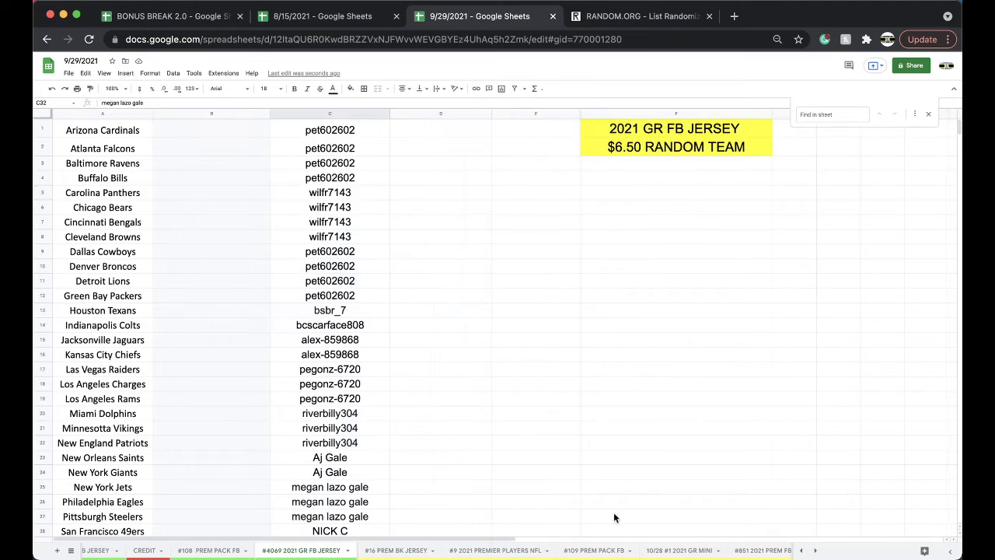